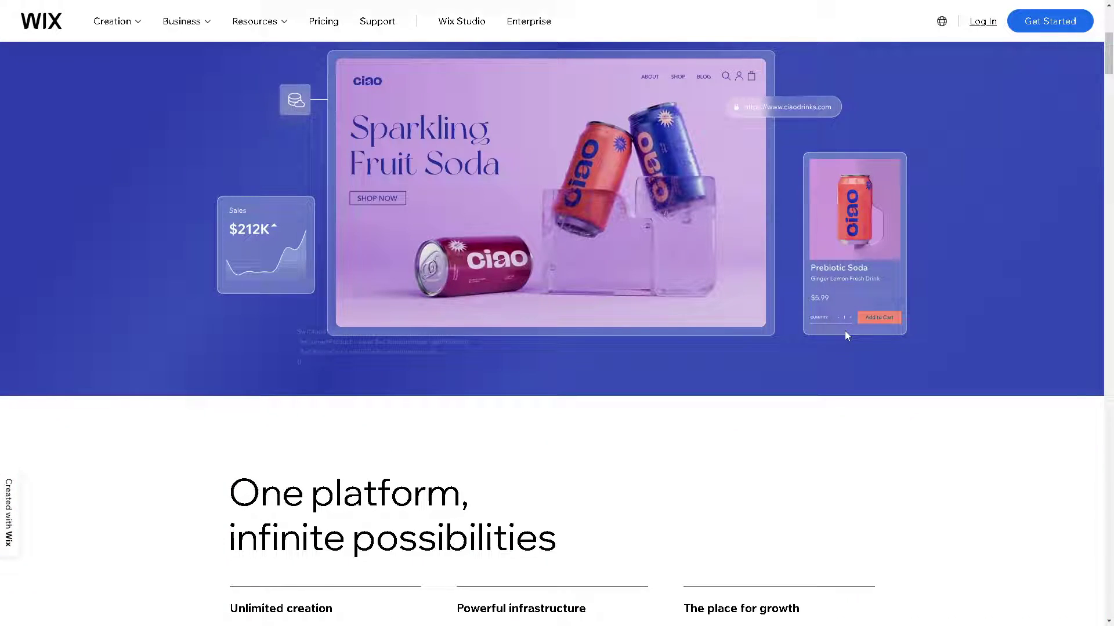
Scroll down the Wix login page and switch to the Sign Up form for a new account
scroll(832, 326, "down", 2)
scroll(832, 327, "down", 2)
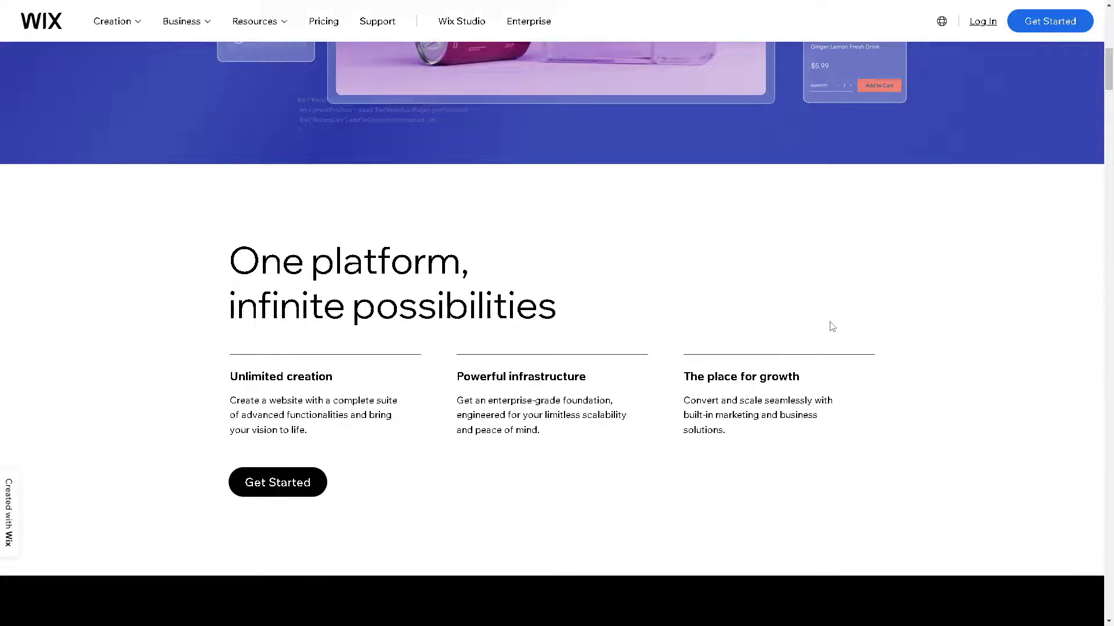
scroll(832, 326, "down", 3)
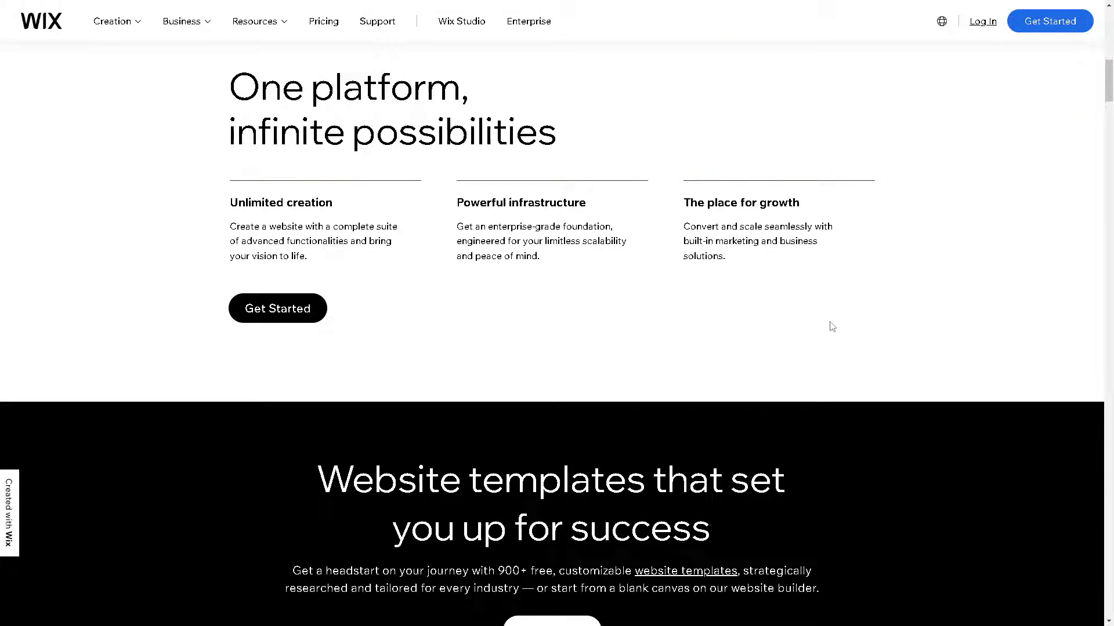
scroll(831, 326, "down", 16)
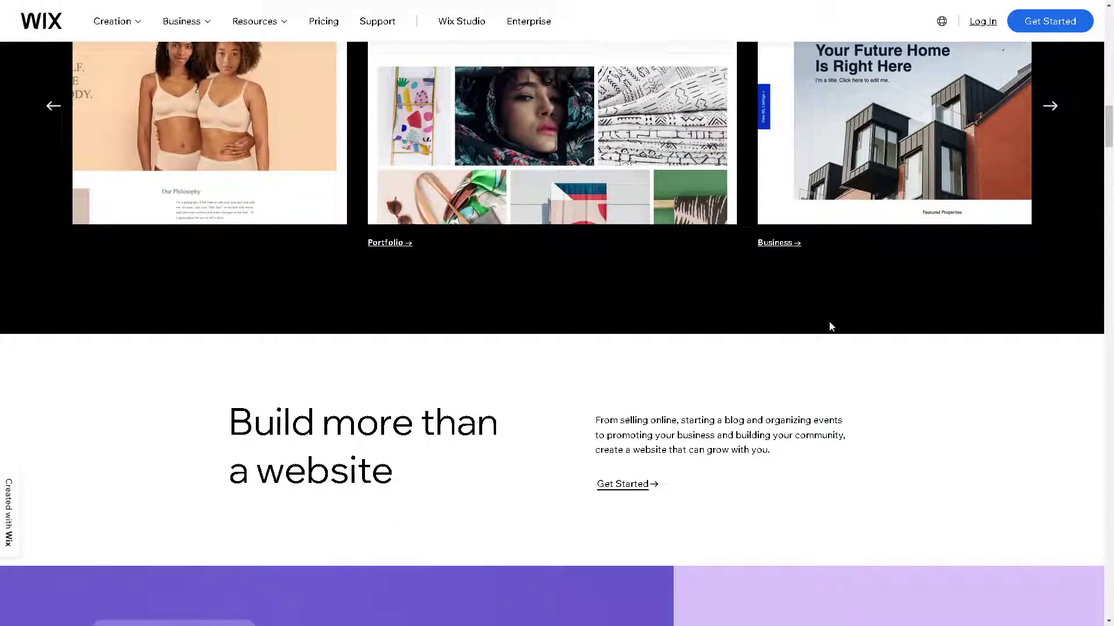
scroll(832, 326, "down", 10)
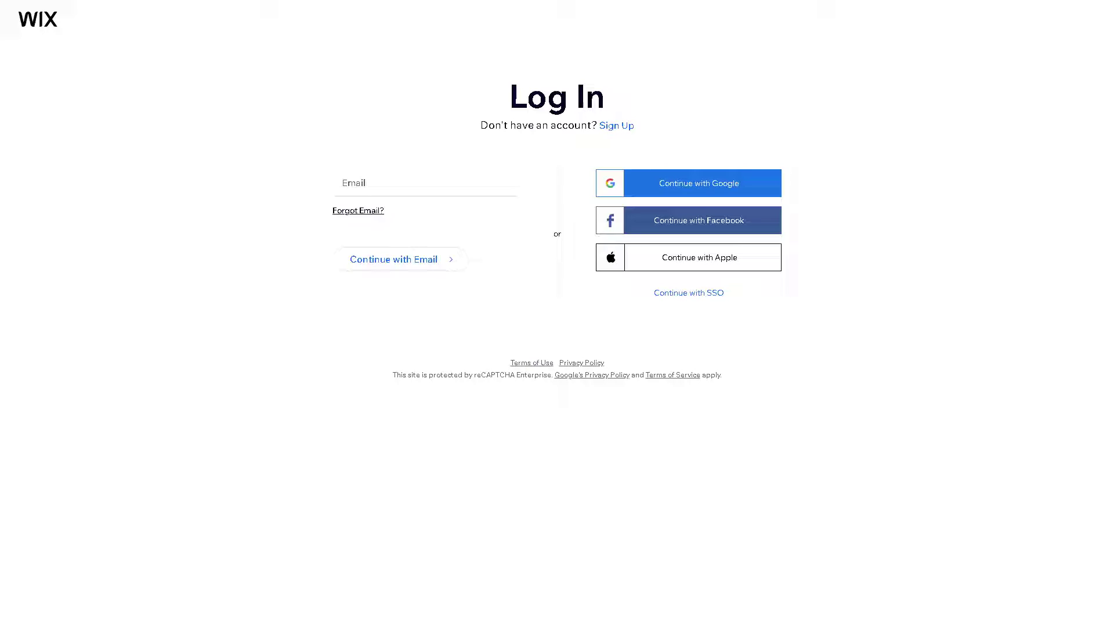
left_click(624, 127)
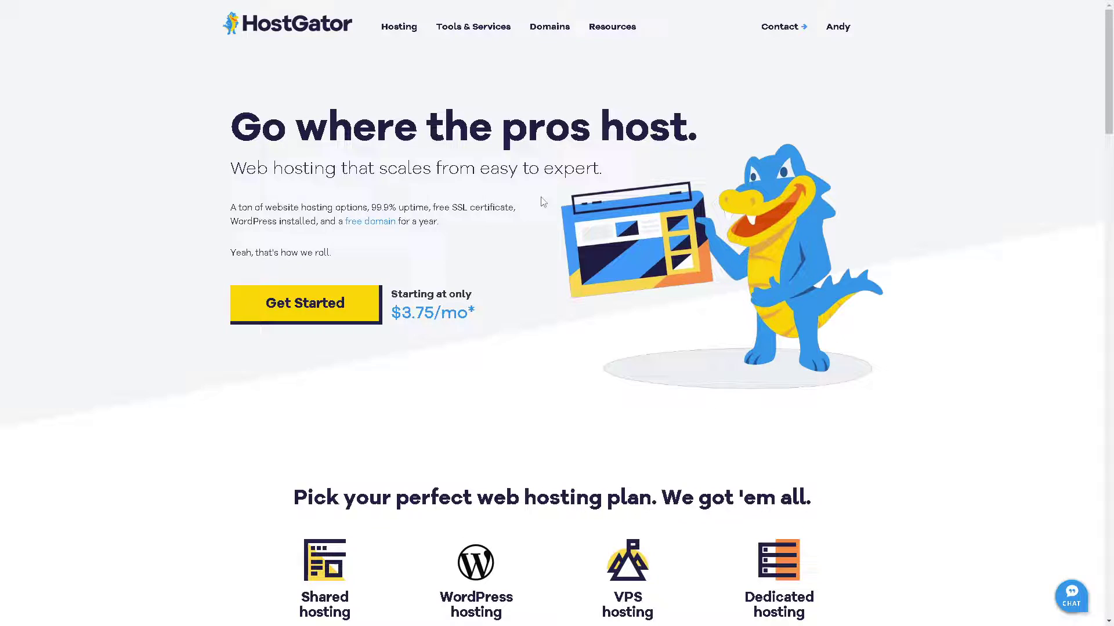
Scroll down the HostGator homepage through the web hosting plans
scroll(449, 183, "down", 1)
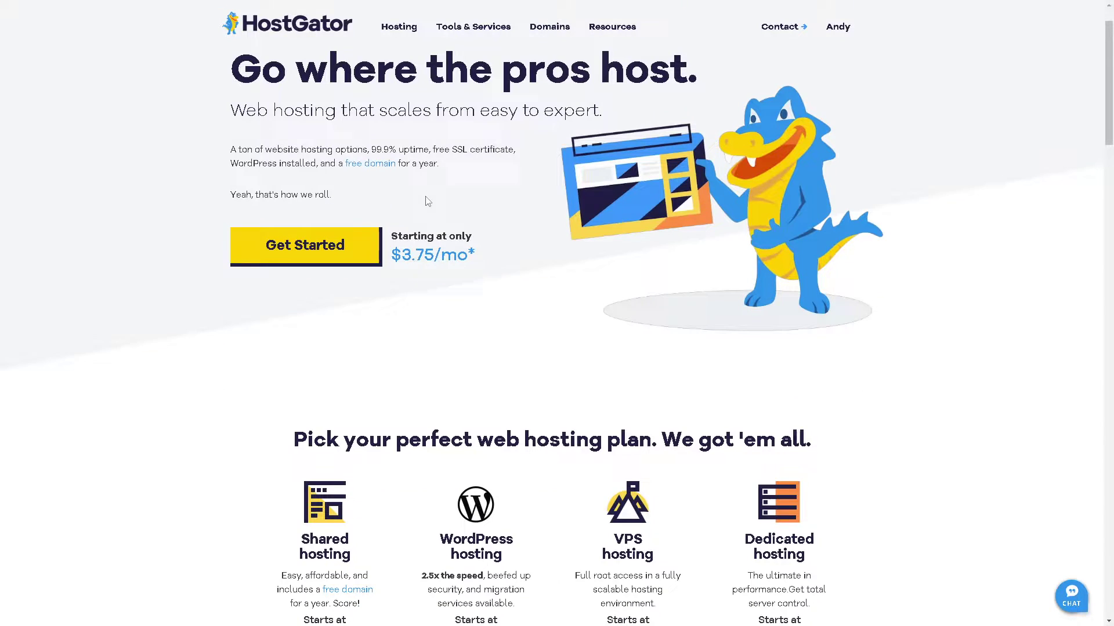
scroll(430, 212, "down", 2)
scroll(428, 215, "down", 3)
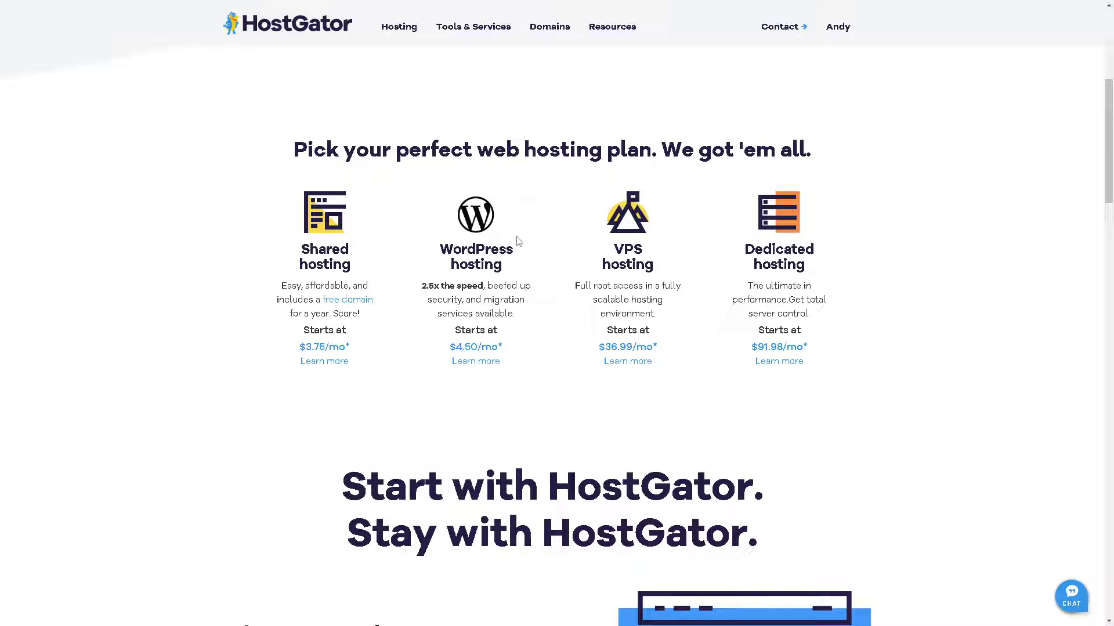
scroll(540, 249, "down", 1)
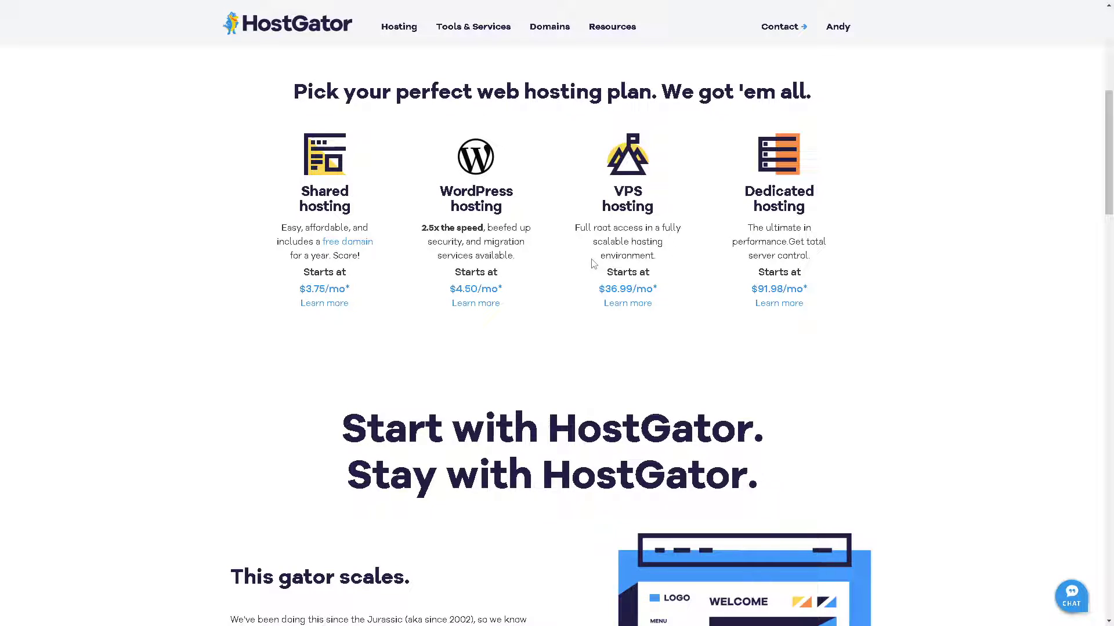
scroll(580, 270, "down", 1)
scroll(542, 285, "down", 2)
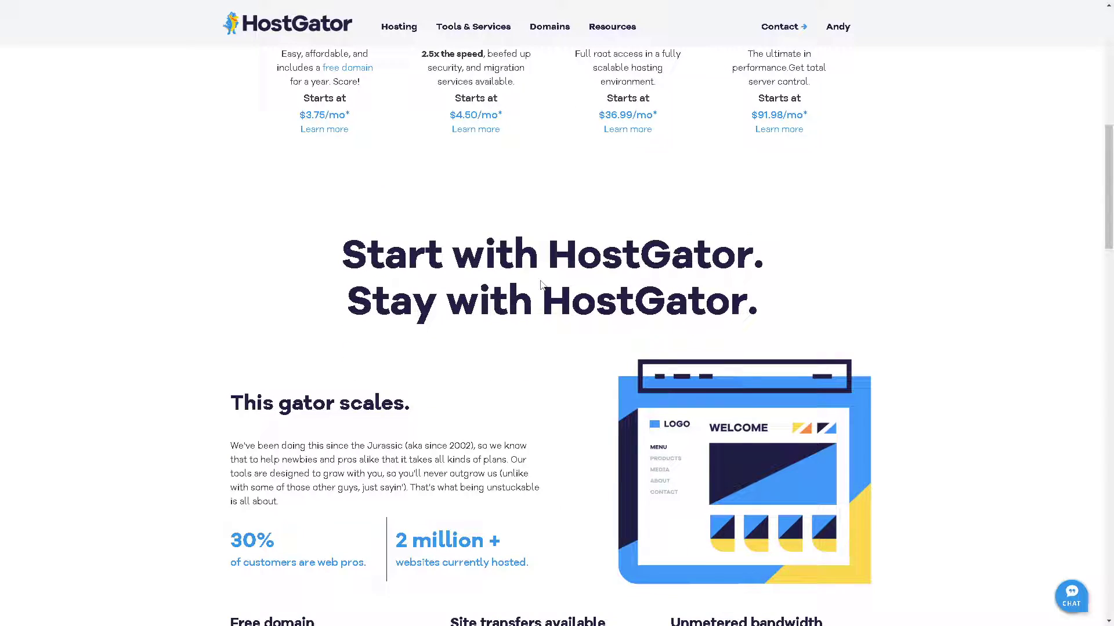
scroll(541, 285, "down", 2)
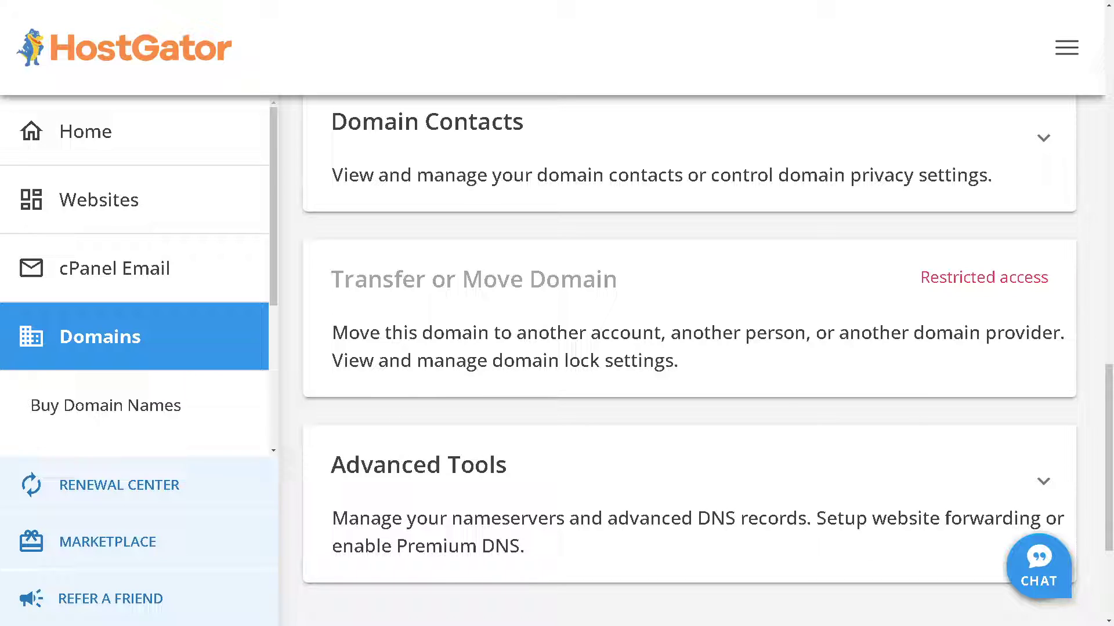
Scroll down the domain's settings page to the Advanced Tools card
scroll(690, 360, "down", 4)
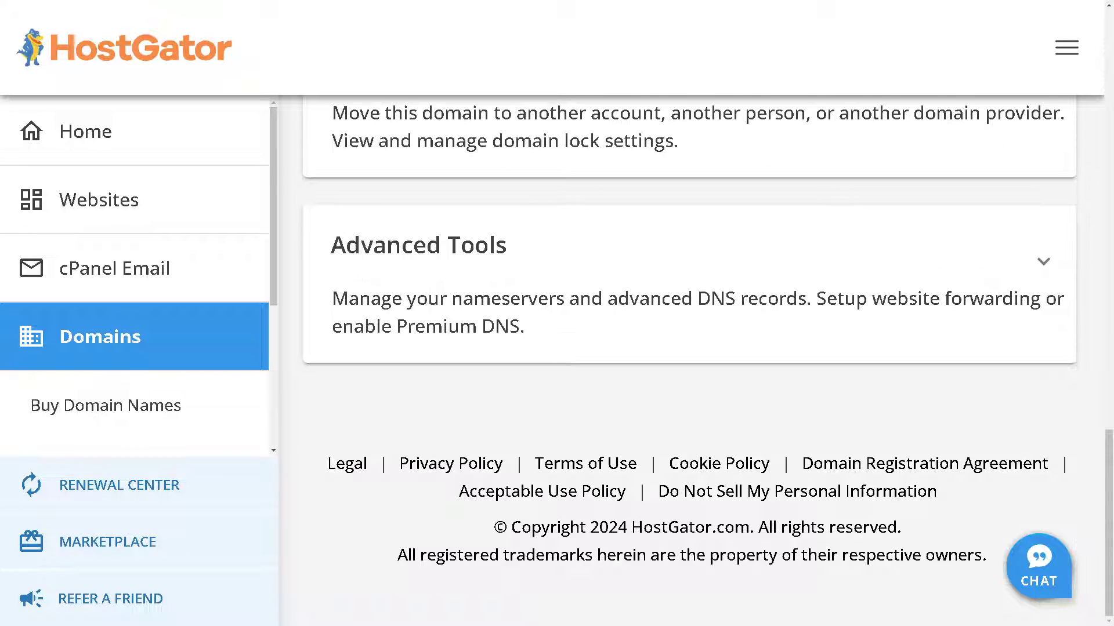
Expand the domain's Advanced Tools and choose MANAGE next to Nameservers (DNS)
left_click(1042, 260)
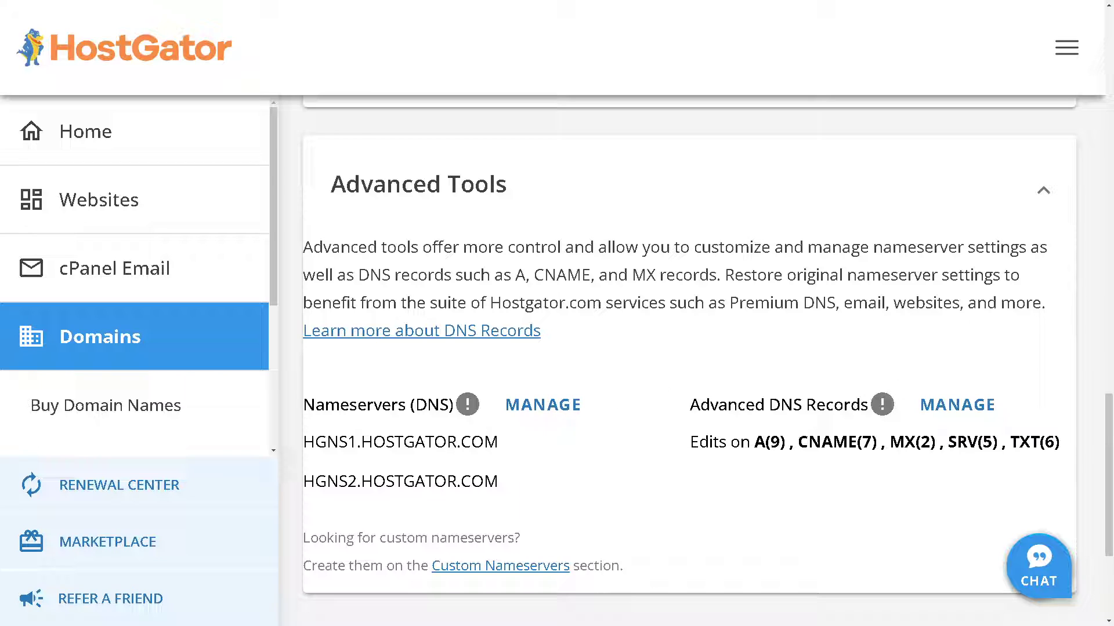
left_click(560, 405)
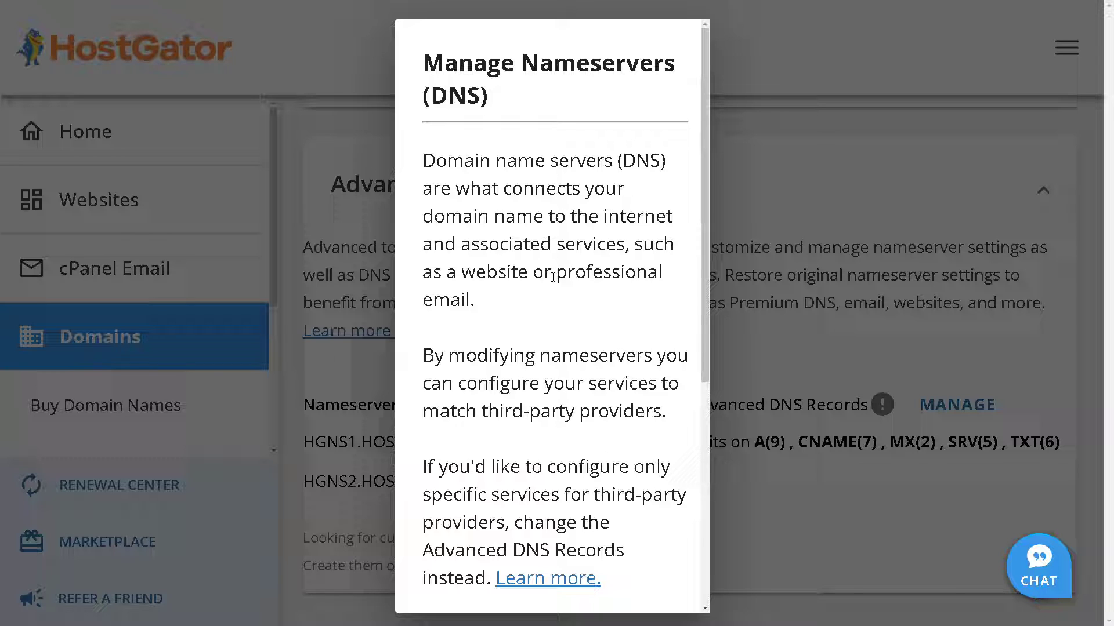
Read through the nameserver warning and continue to the Nameserver 1 and 2 editor
scroll(553, 277, "down", 1)
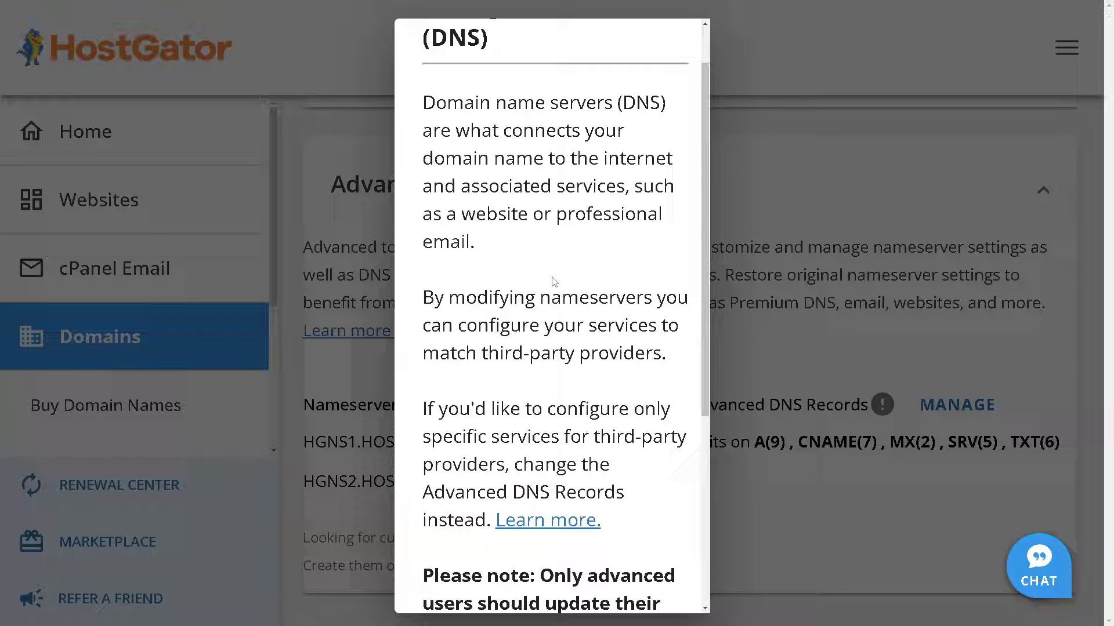
scroll(553, 281, "down", 2)
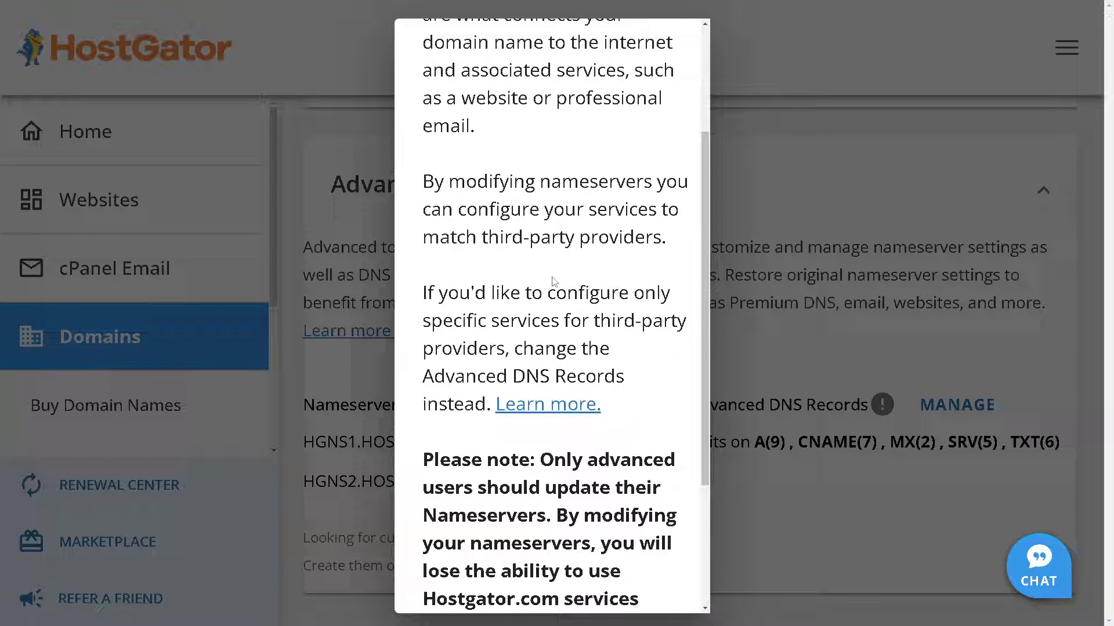
scroll(553, 281, "down", 2)
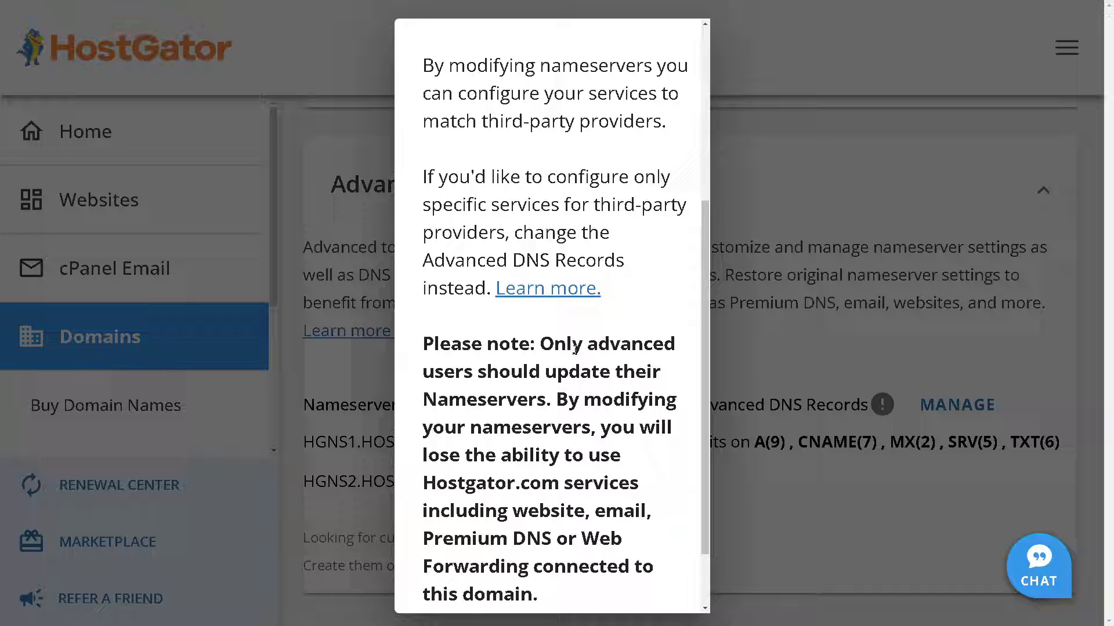
scroll(574, 348, "down", 2)
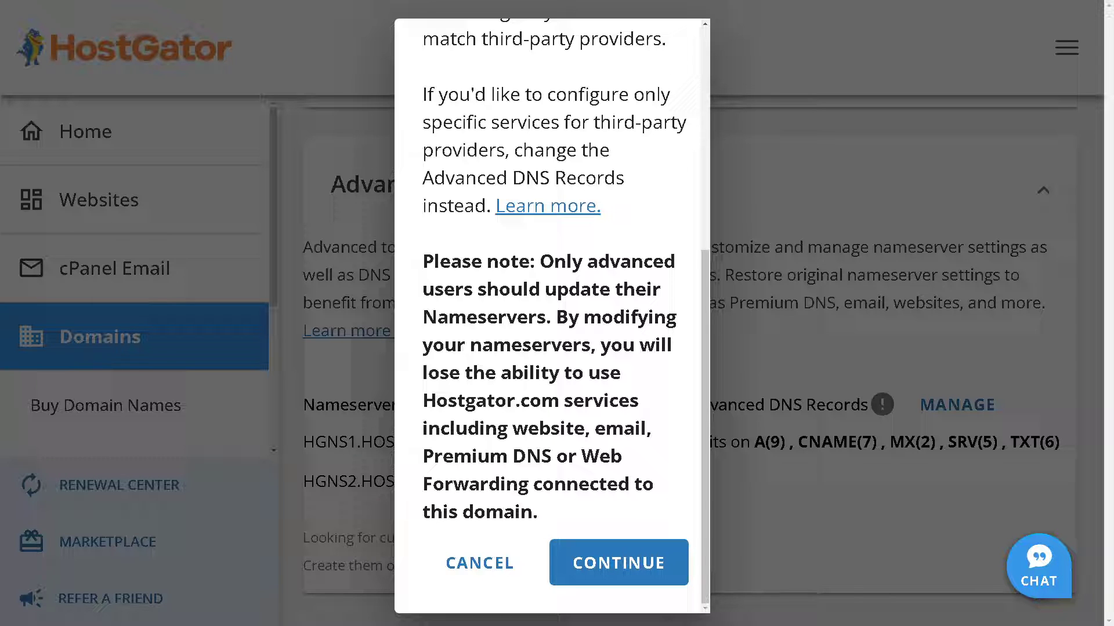
left_click(635, 566)
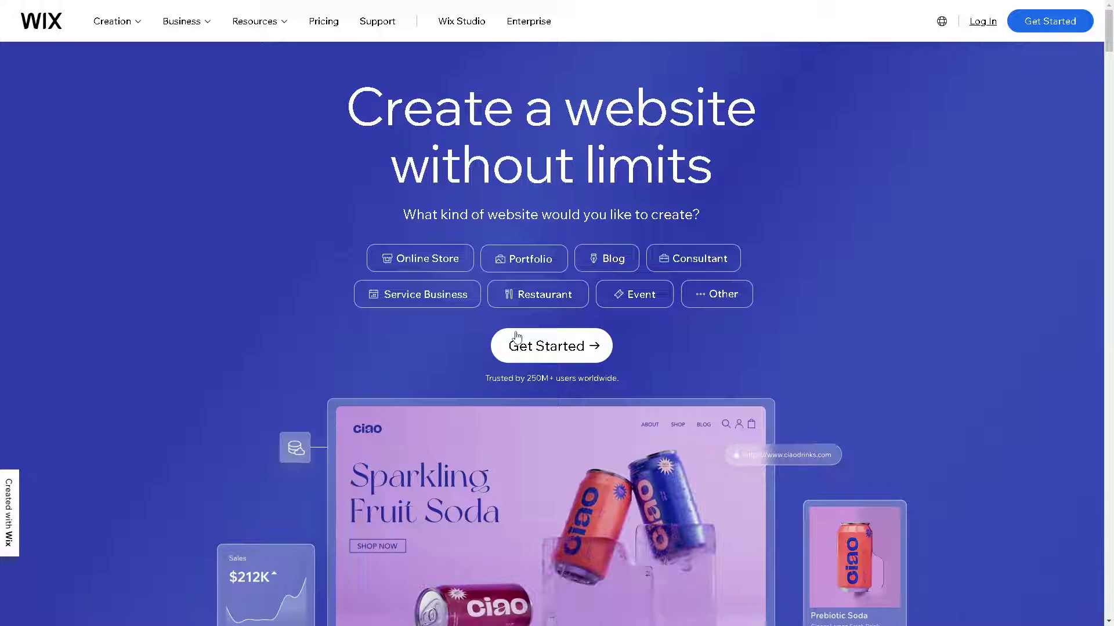
scroll(517, 353, "down", 4)
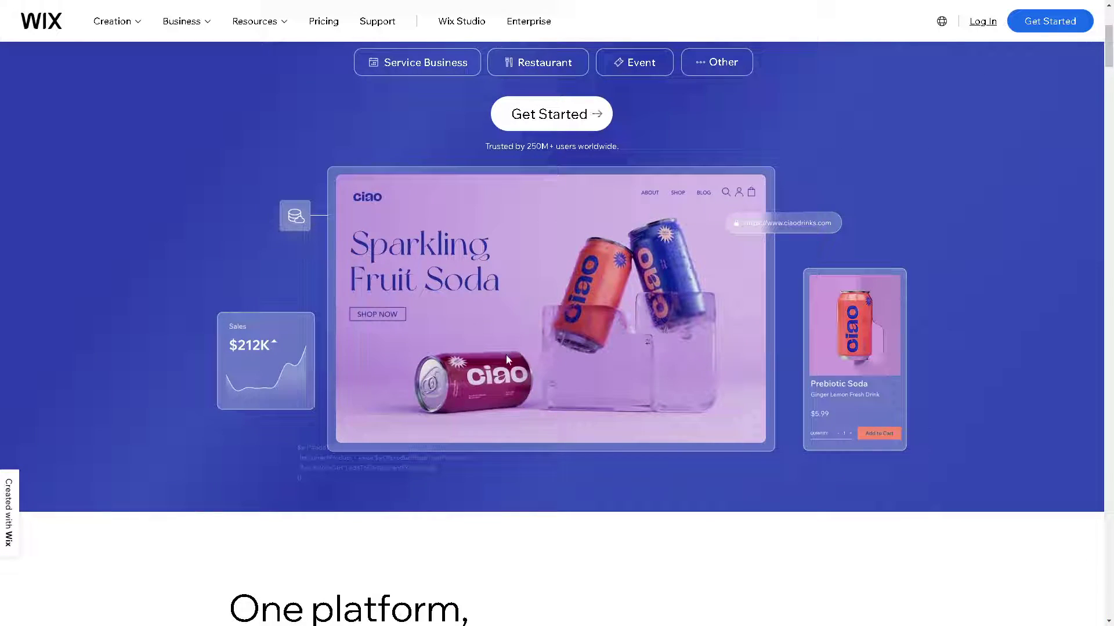
scroll(506, 357, "down", 2)
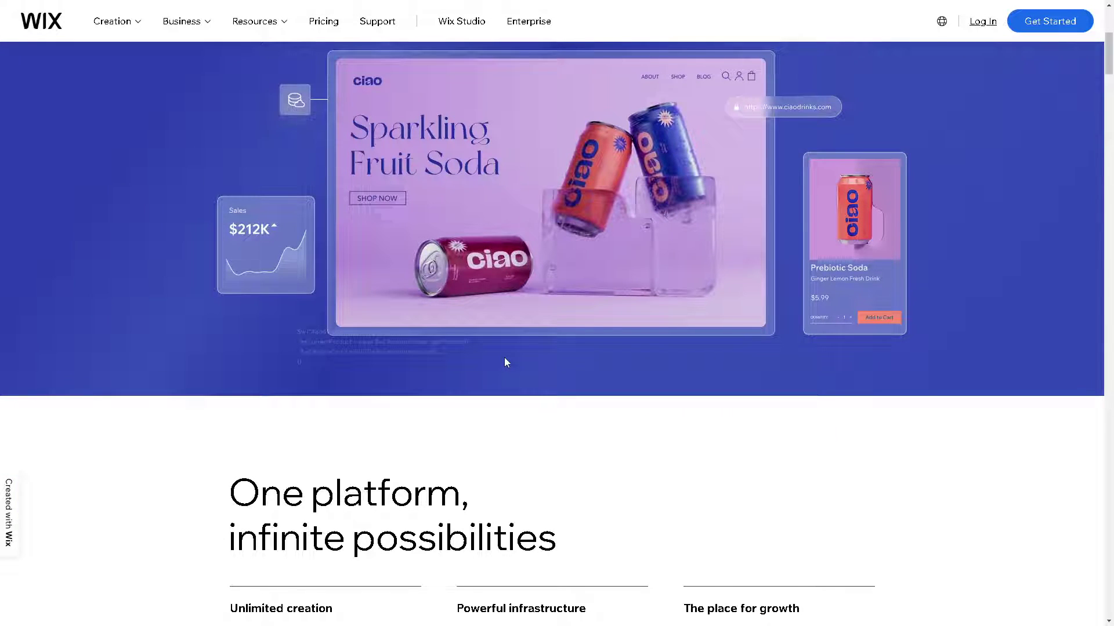
scroll(505, 362, "down", 2)
scroll(506, 363, "down", 2)
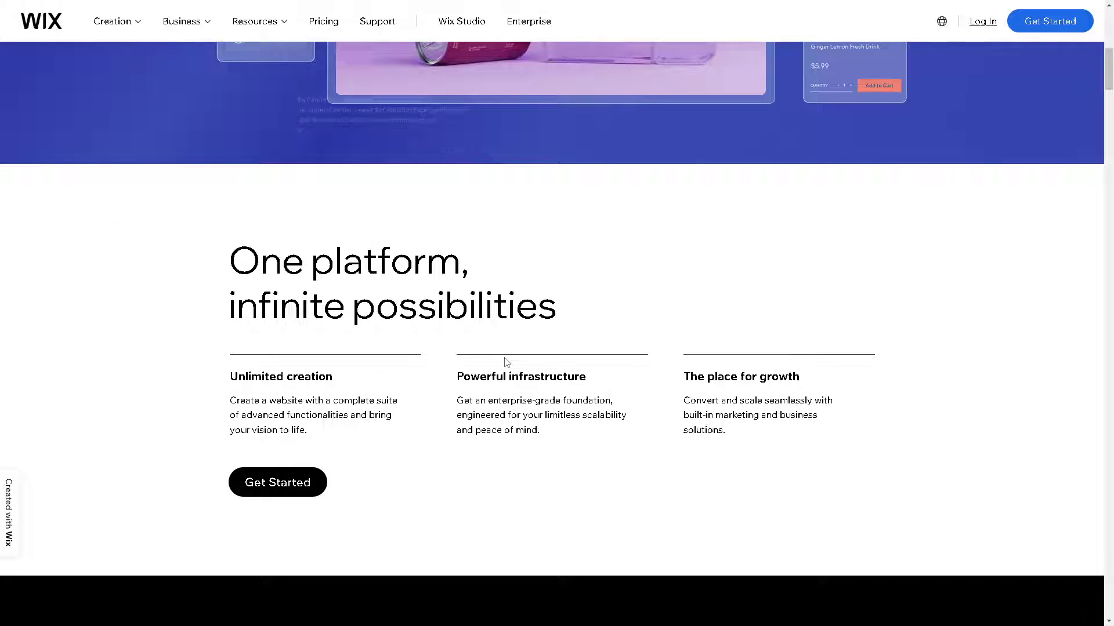
scroll(506, 362, "down", 6)
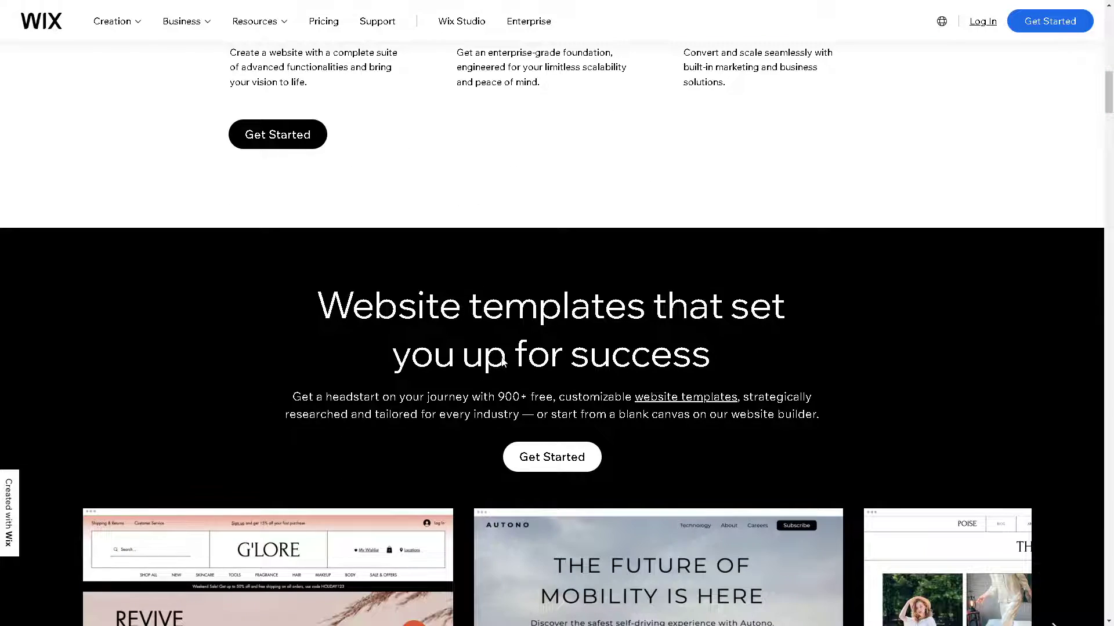
scroll(503, 363, "down", 2)
scroll(502, 362, "down", 20)
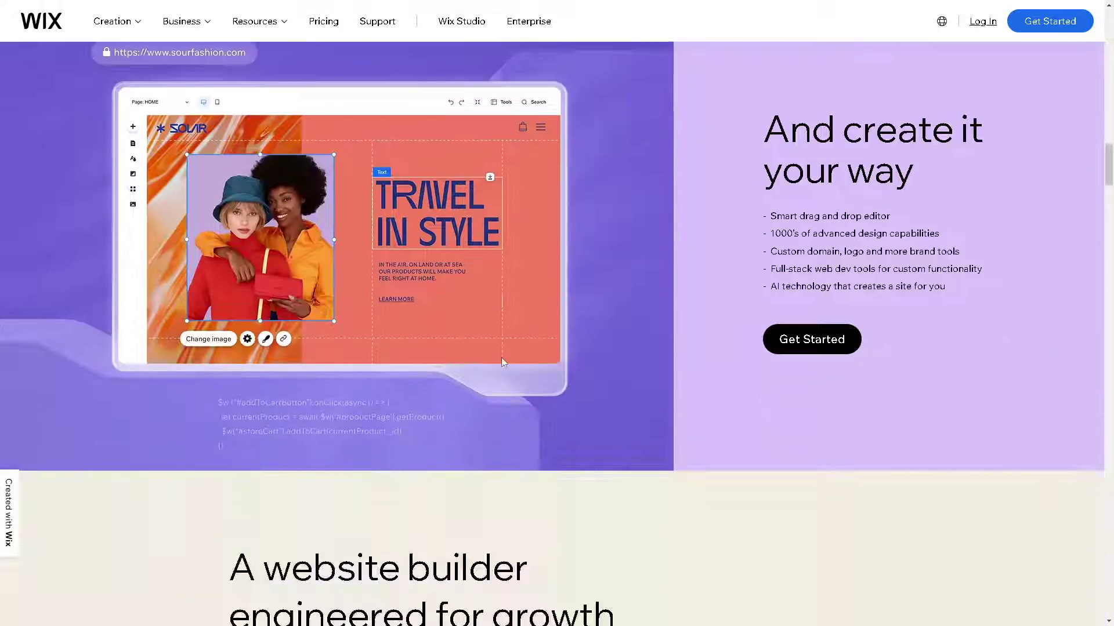
scroll(503, 363, "down", 7)
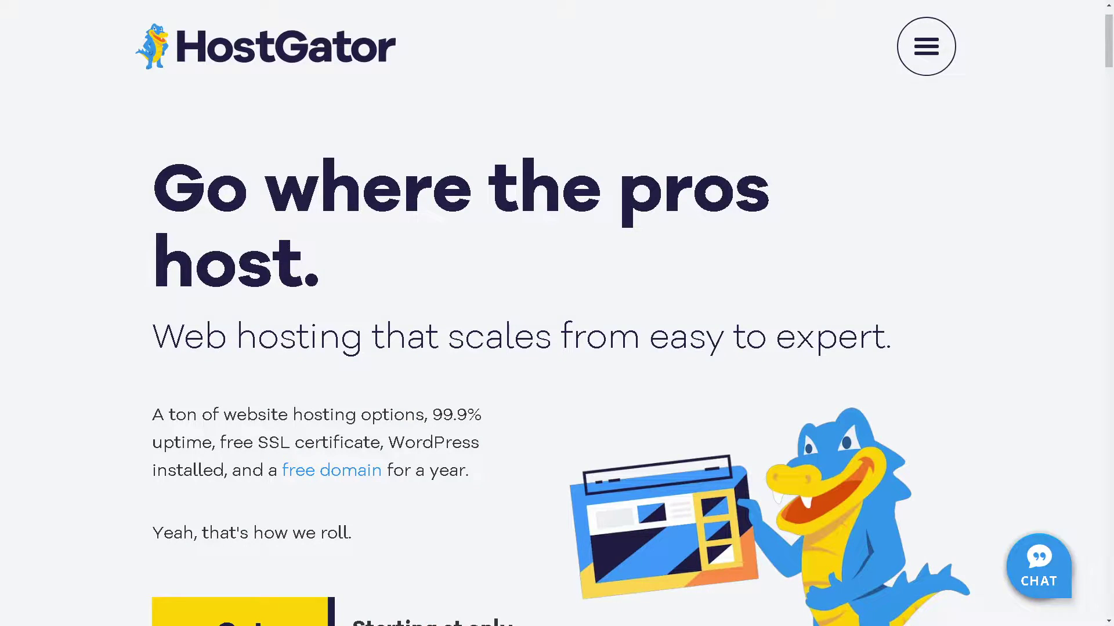
Scroll the HostGator homepage to the plan cards priced from $36.99/mo and $91.98/mo
scroll(494, 283, "down", 3)
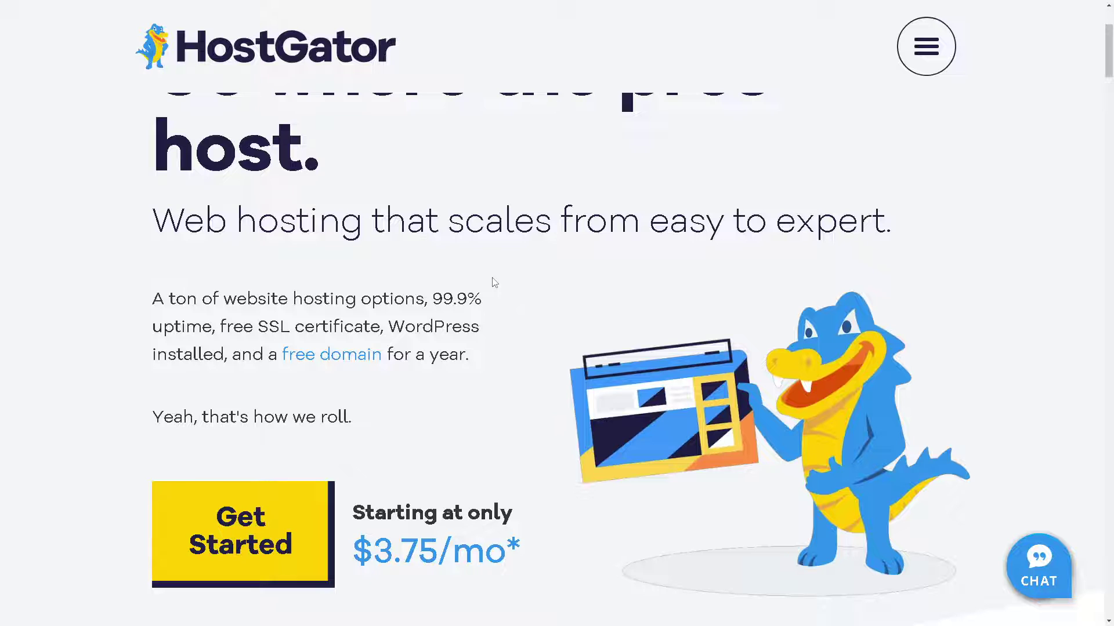
scroll(538, 292, "down", 14)
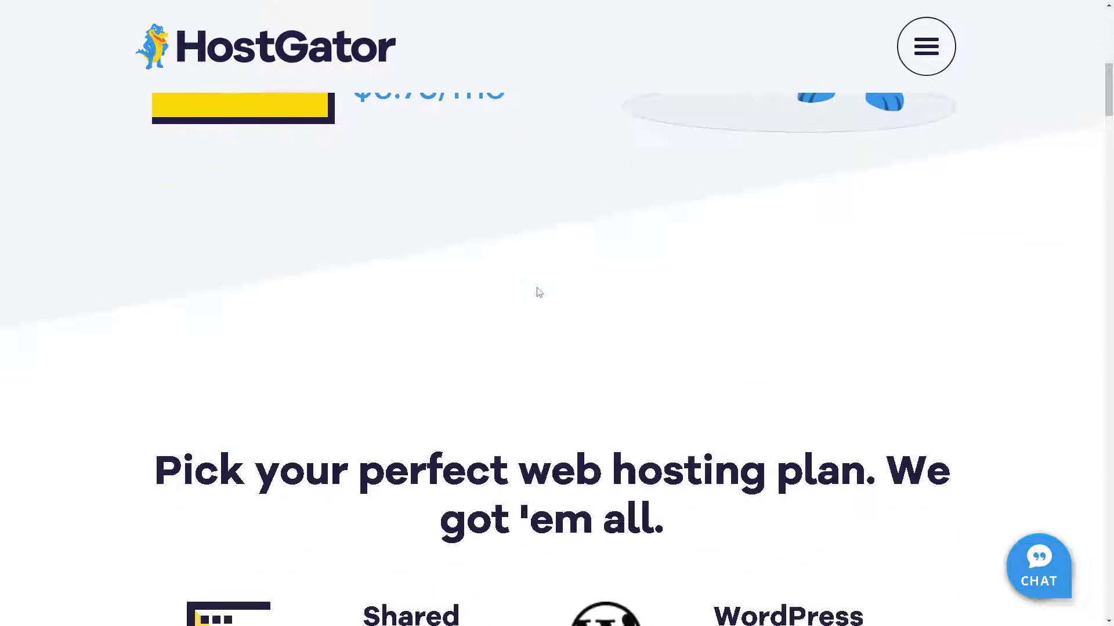
scroll(538, 292, "down", 2)
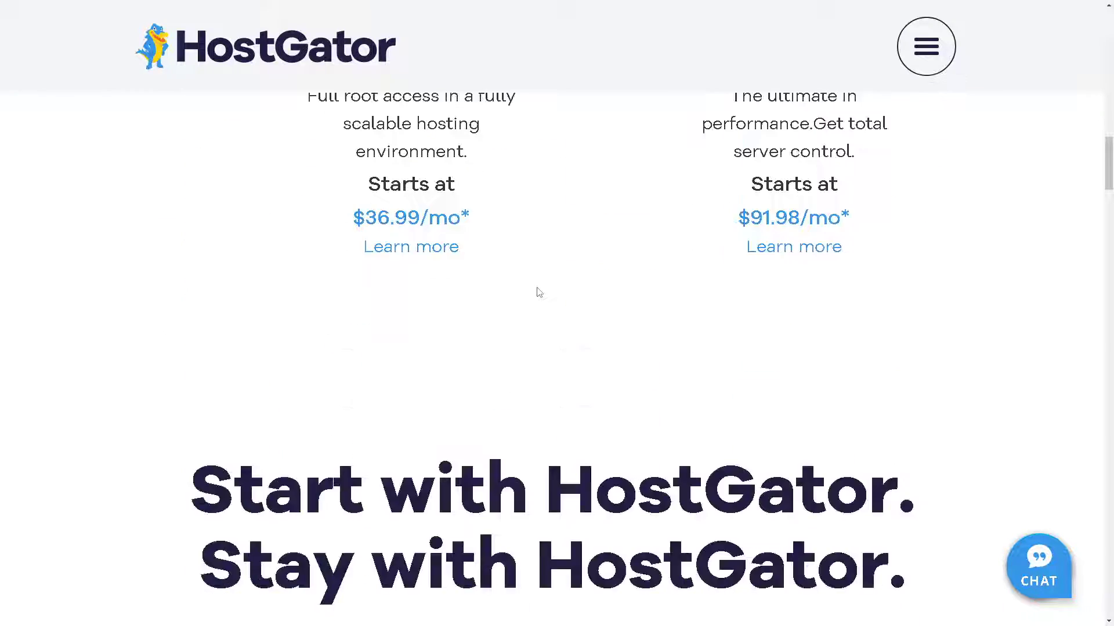